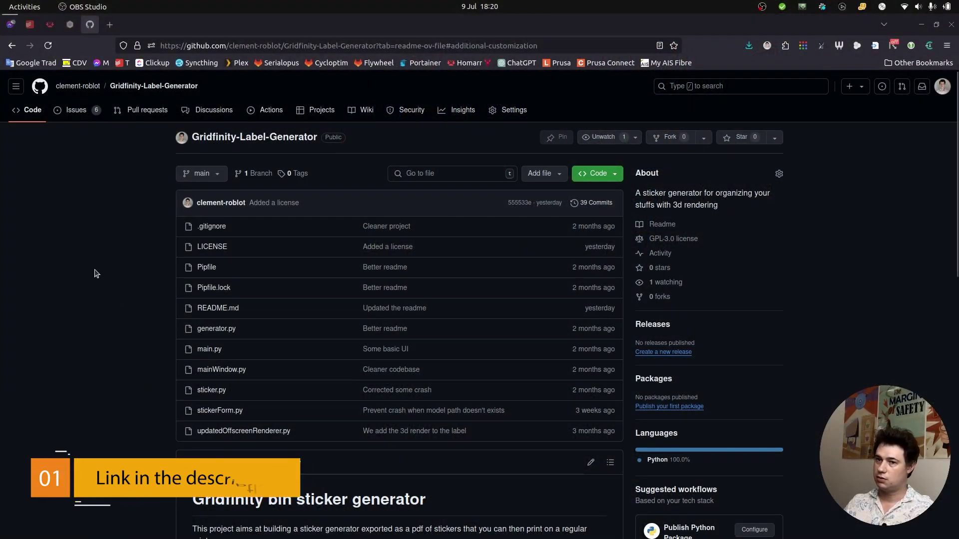
Scroll the repository page down to the README's Install section with the conda setup commands
scroll(96, 276, down, 2)
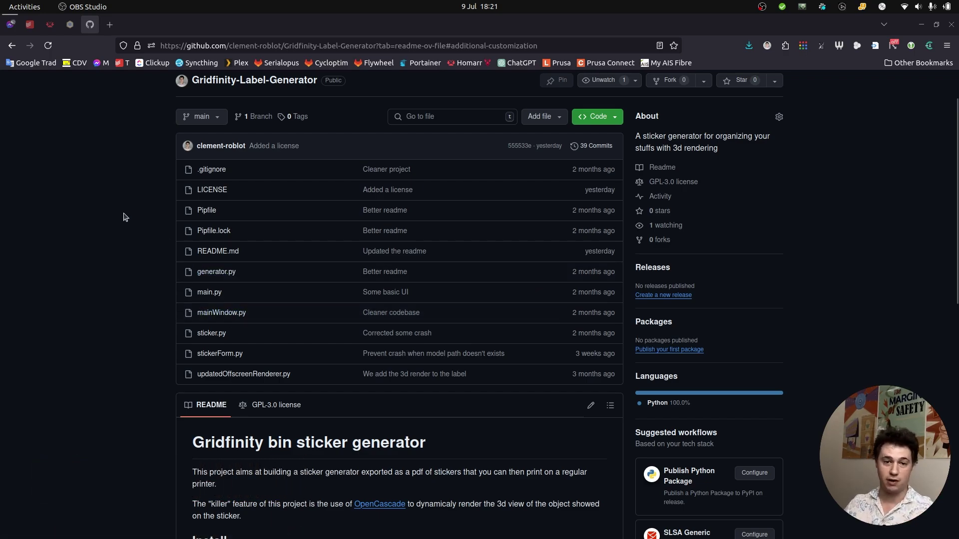
scroll(125, 217, down, 12)
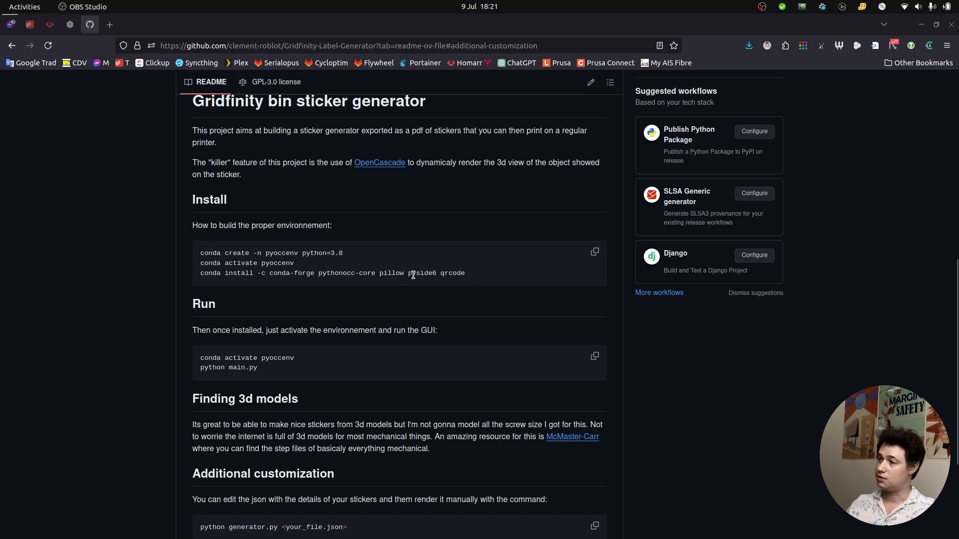
Review the README Run steps and run conda activate pyoccenv in the drop-down terminal
scroll(373, 264, down, 2)
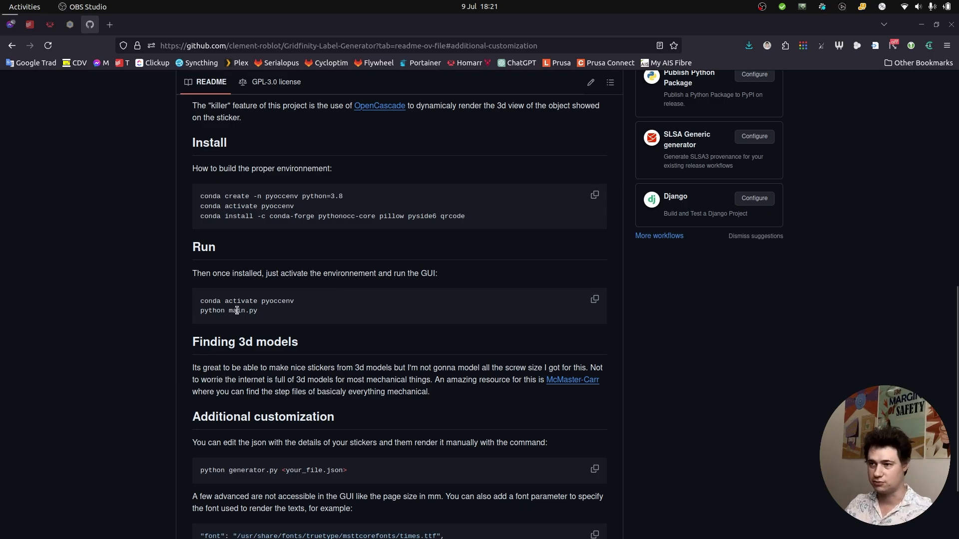
scroll(235, 308, up, 2)
key(F12)
text(conda activate pyoccenv)
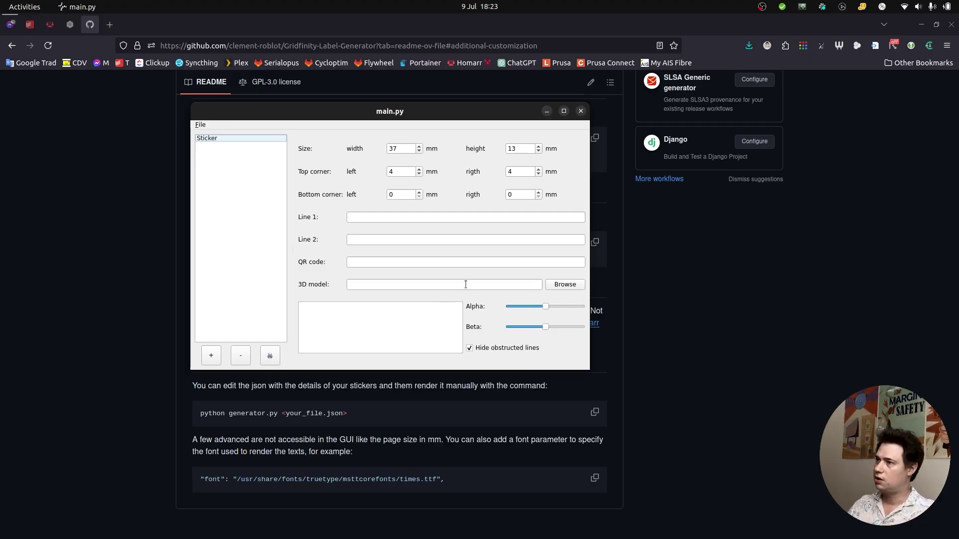
Add a second 37 × 13 mm Sticker to the list, then return to the first entry
click(207, 139)
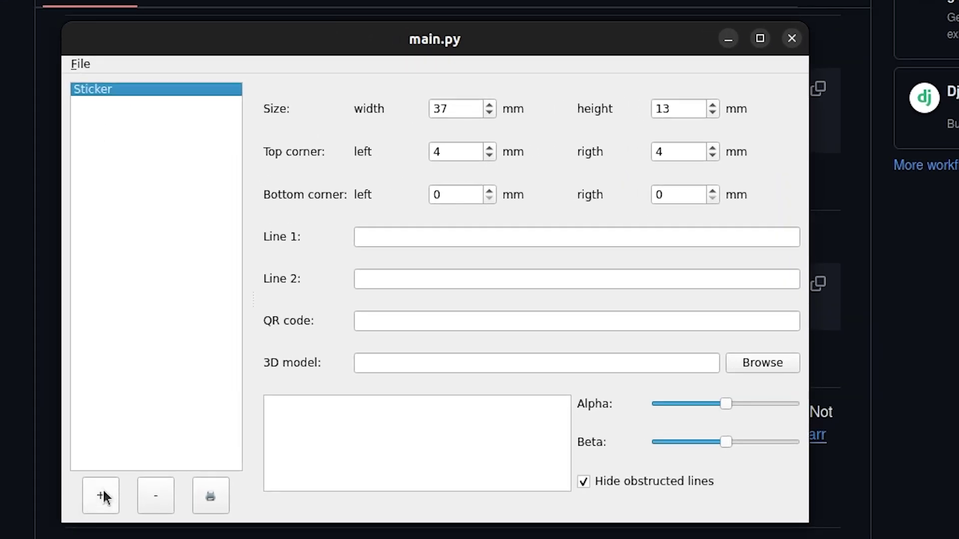
click(213, 355)
click(122, 104)
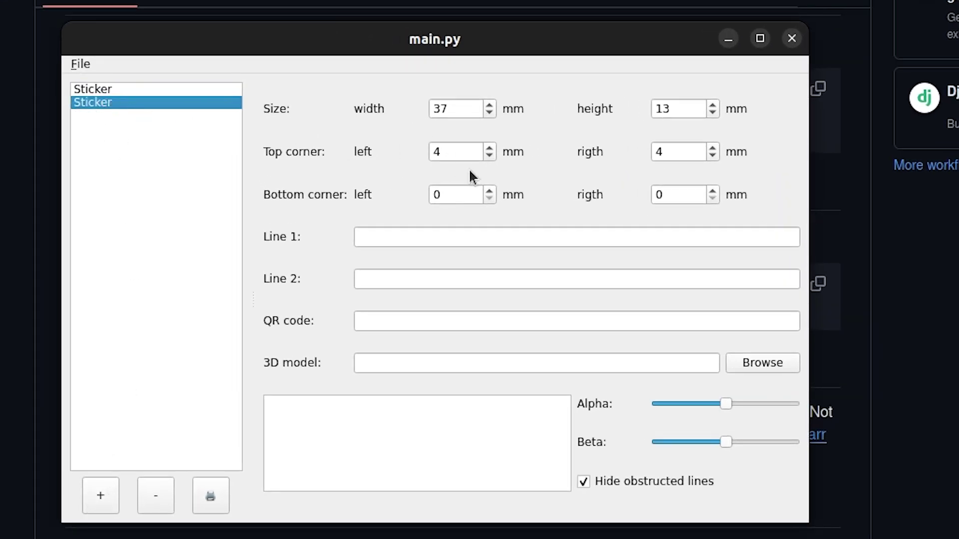
click(135, 90)
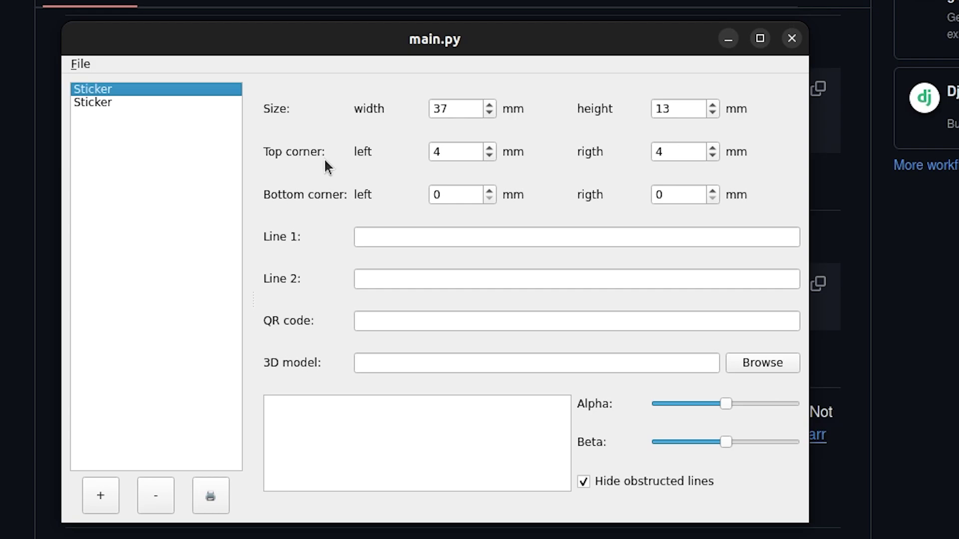
Set the first sticker's Line 1 to 'M3', Line 2 to 'nuts' and QR code to 'htksdjhf'
click(409, 239)
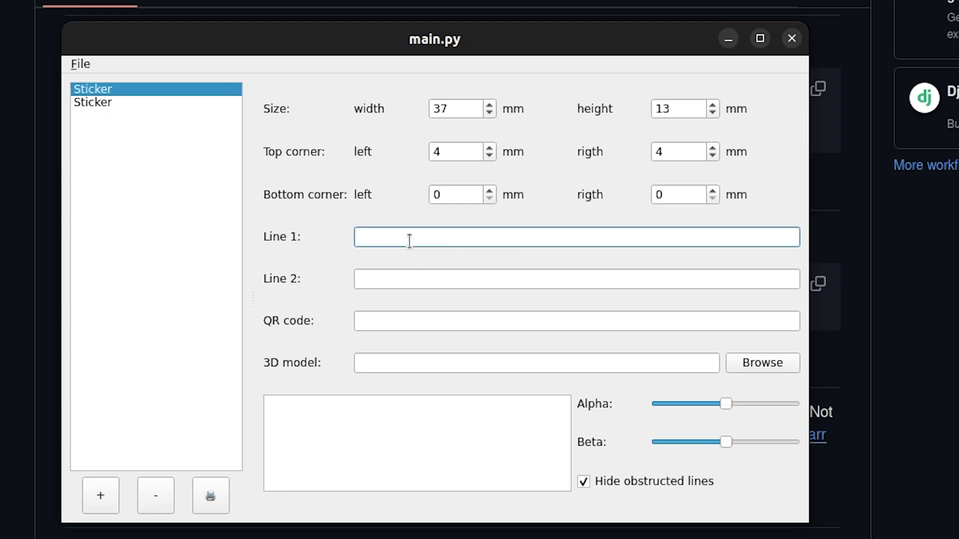
text(M3)
click(399, 276)
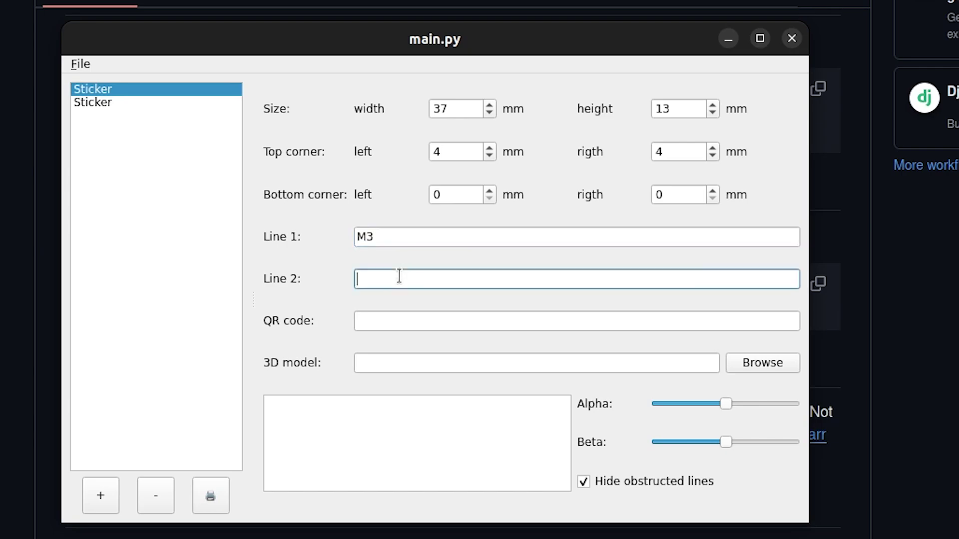
text(nuts)
click(427, 325)
text(htksdjhf)
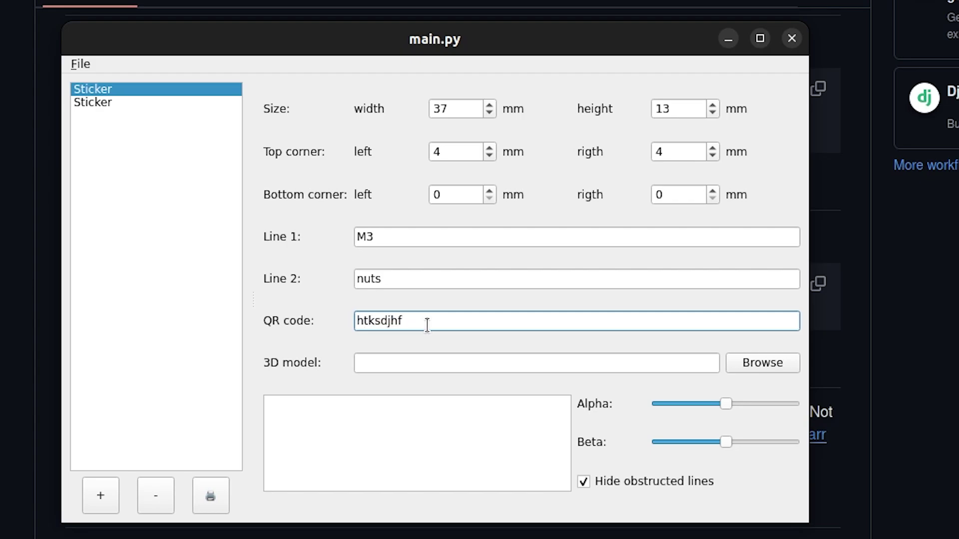
Load 91028A411_JIS Hex Nut.STEP from the meca folder as the sticker's model
click(783, 364)
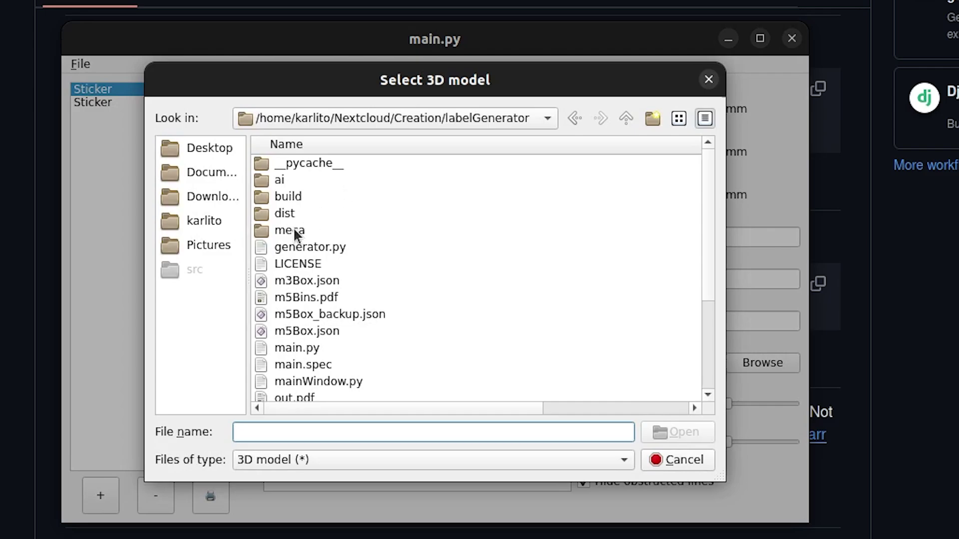
double_click(295, 231)
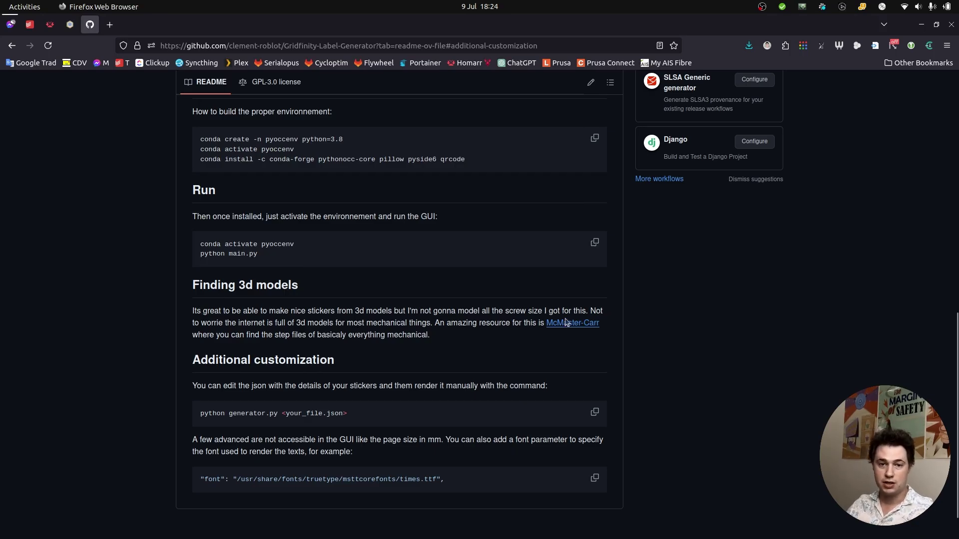
click(941, 373)
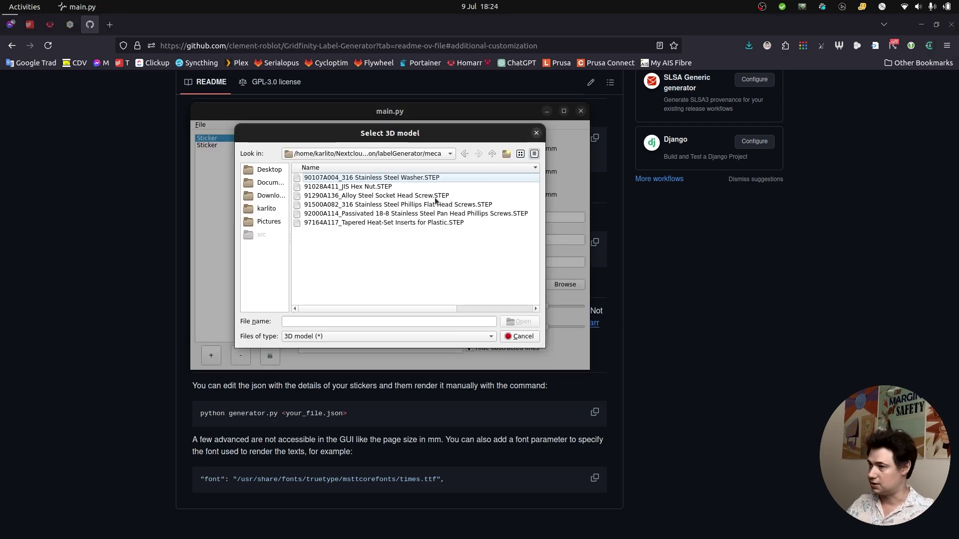
click(351, 196)
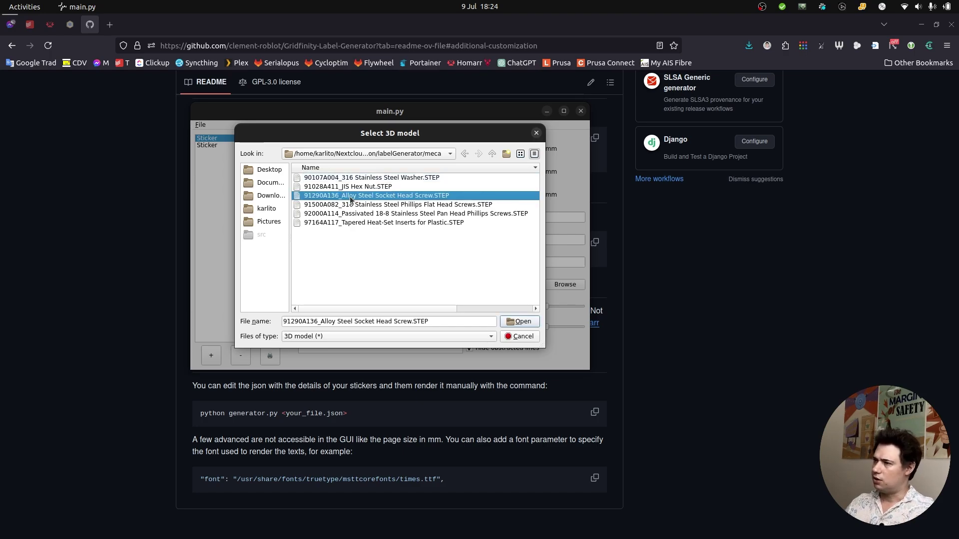
click(396, 188)
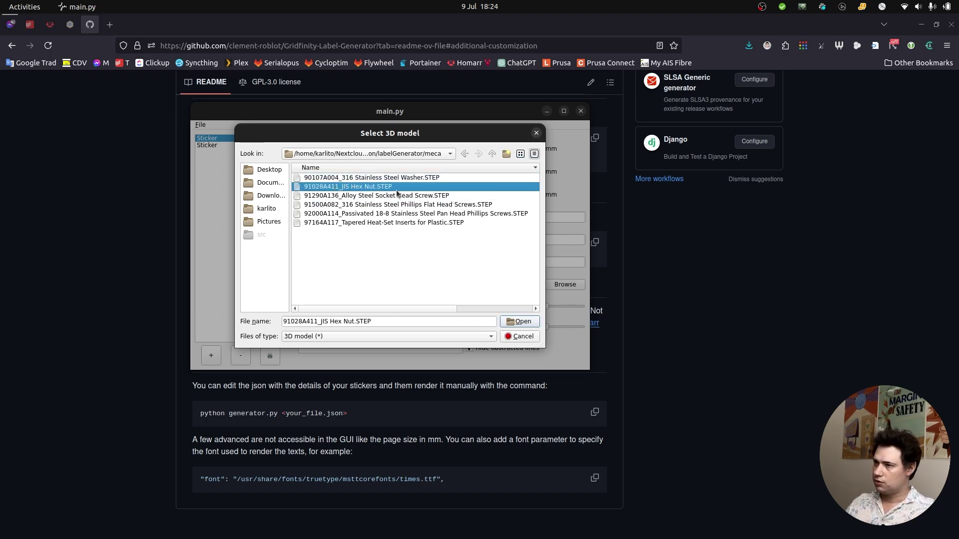
click(519, 336)
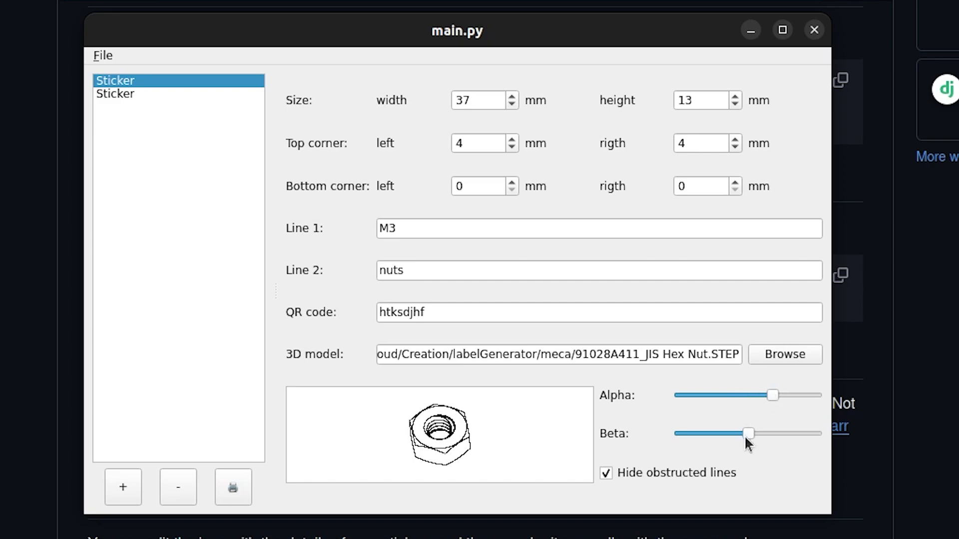
Rotate the hex nut drawing with the Beta and Alpha sliders, keeping obstructed lines hidden
drag(745, 436, 762, 433)
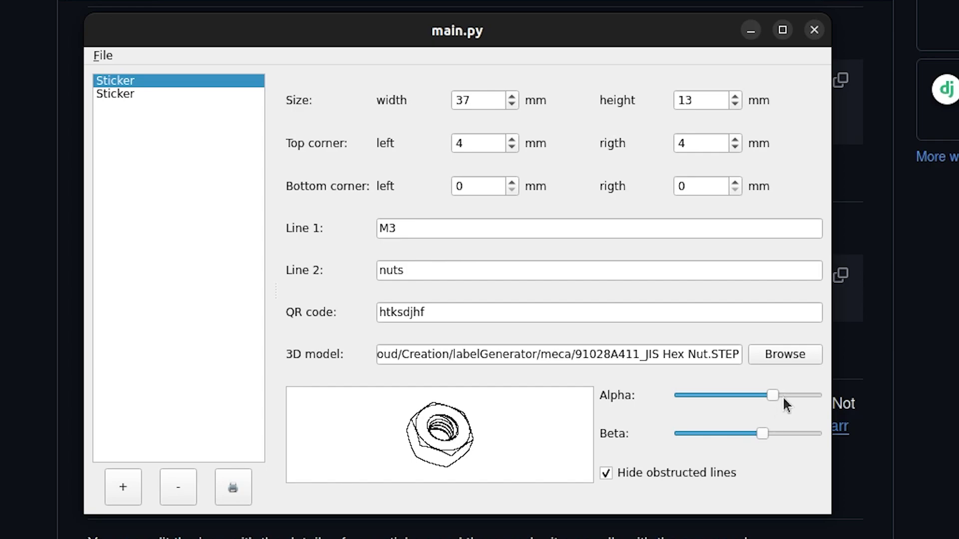
drag(771, 394, 759, 395)
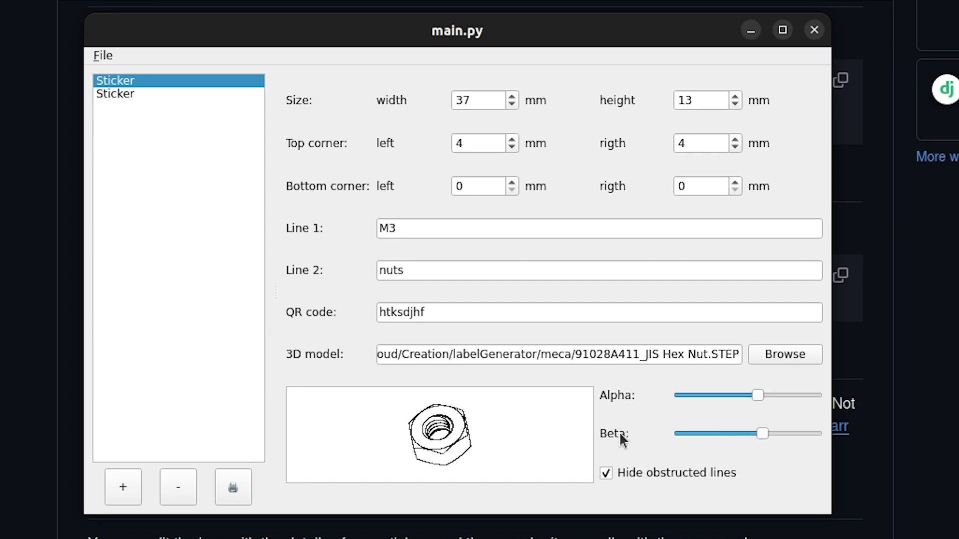
click(753, 396)
drag(750, 396, 745, 396)
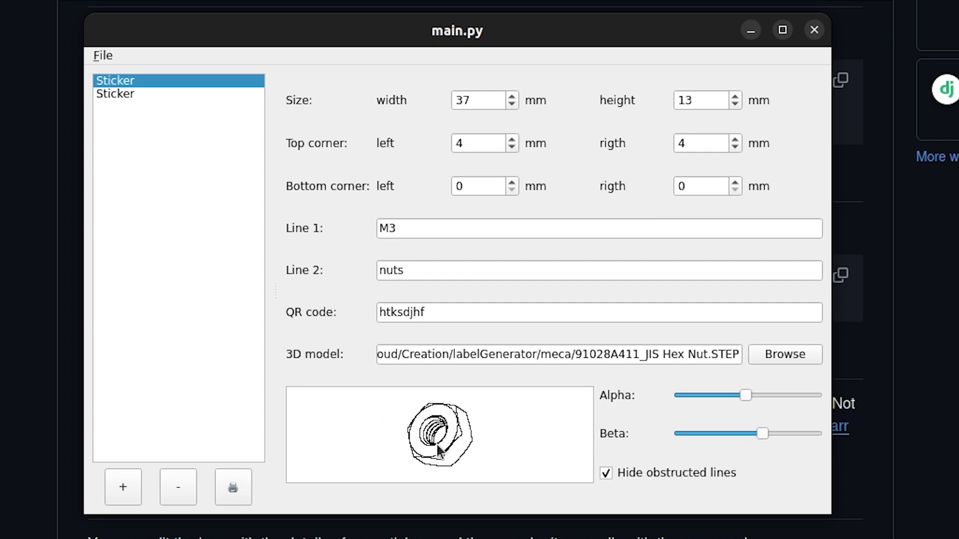
click(606, 473)
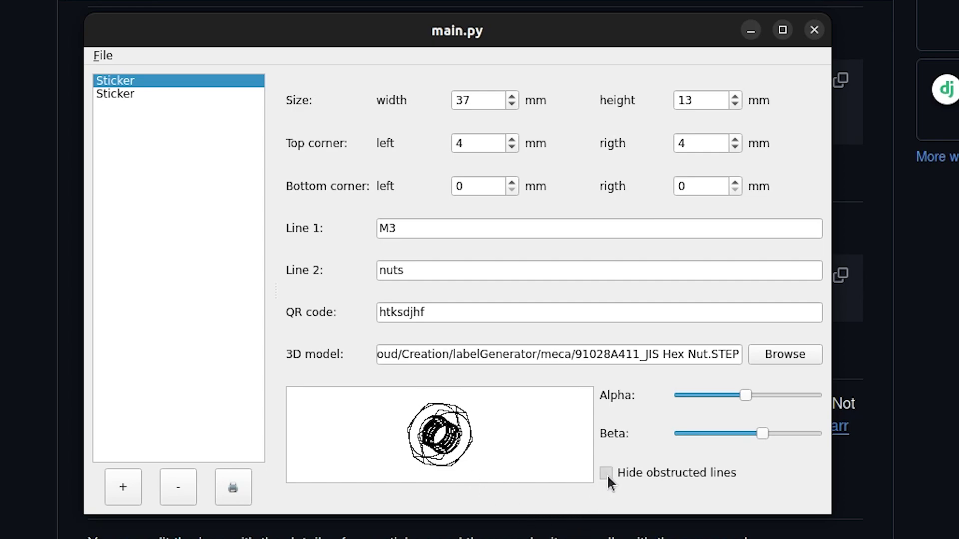
click(635, 469)
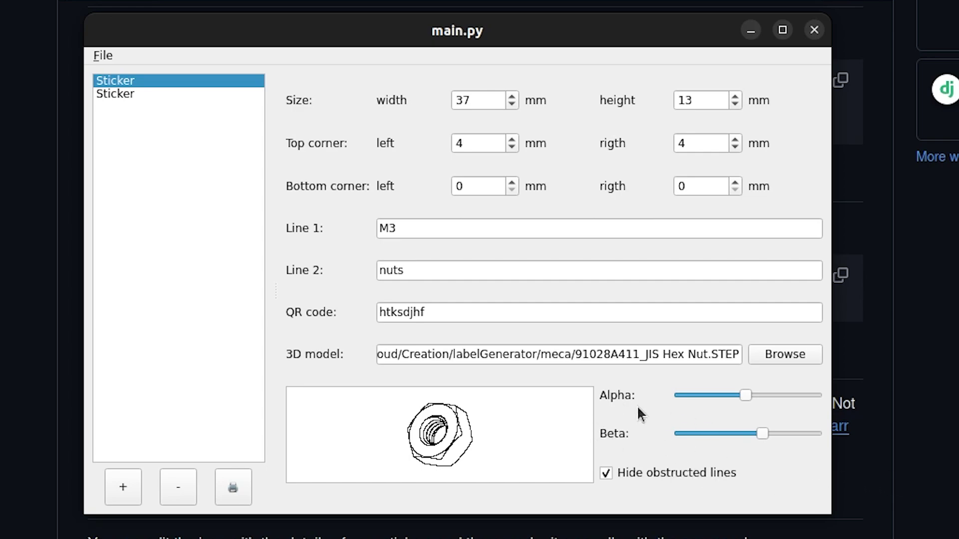
Commit the M3 text, select the second sticker and add two more blank stickers
click(441, 233)
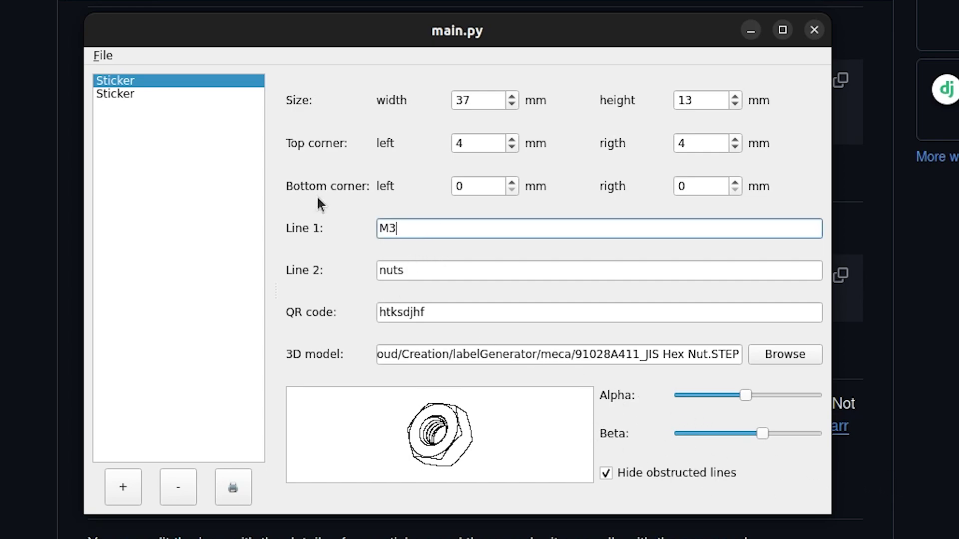
click(170, 95)
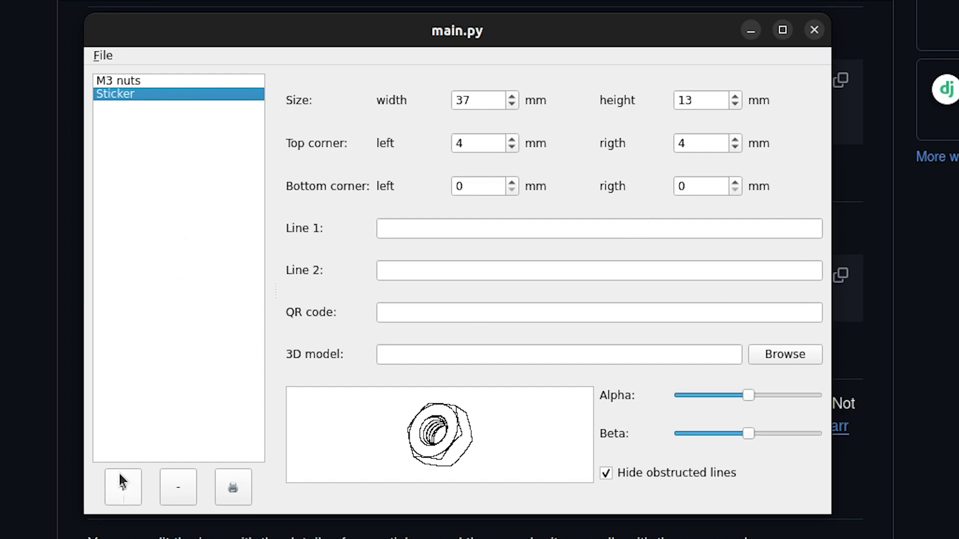
click(120, 474)
click(120, 475)
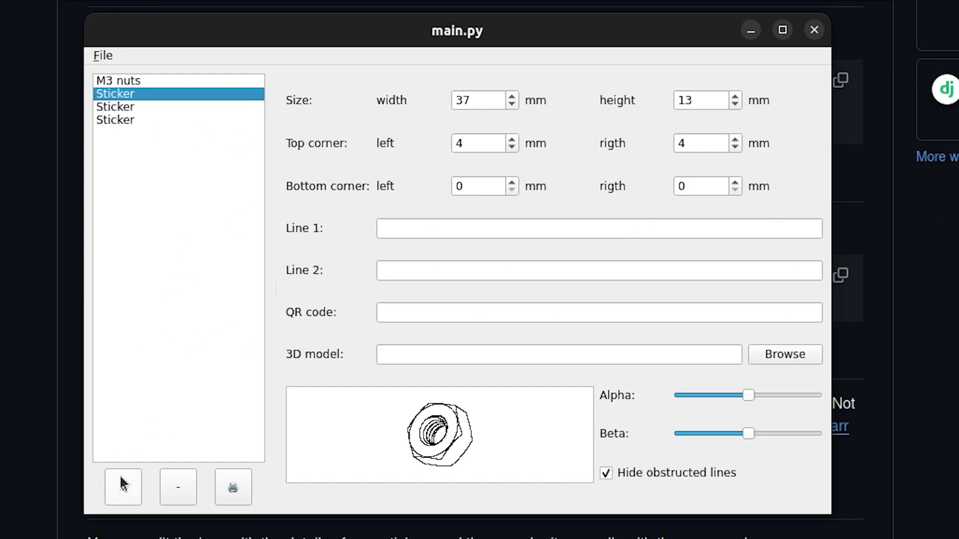
Save the sticker list as testpage in the labelGenerator folder
click(100, 56)
click(129, 136)
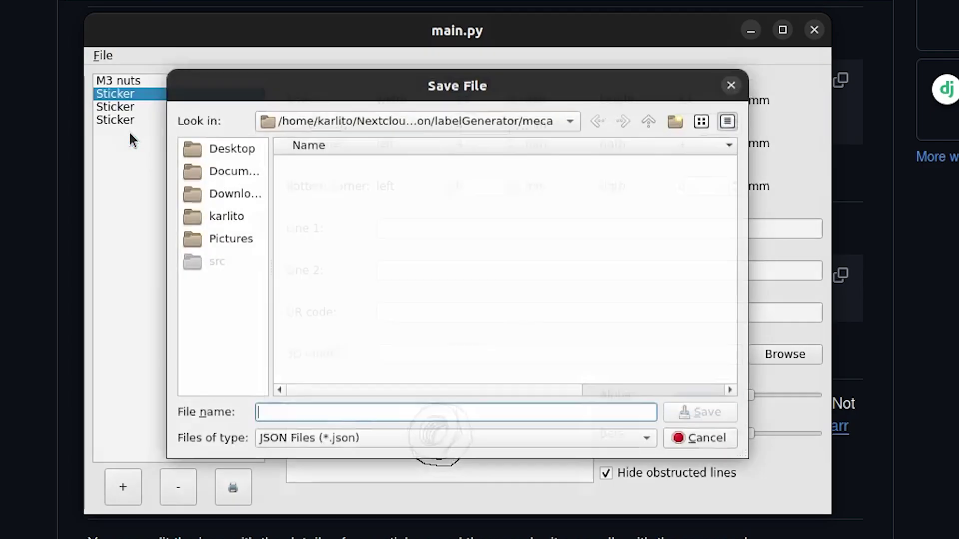
click(648, 109)
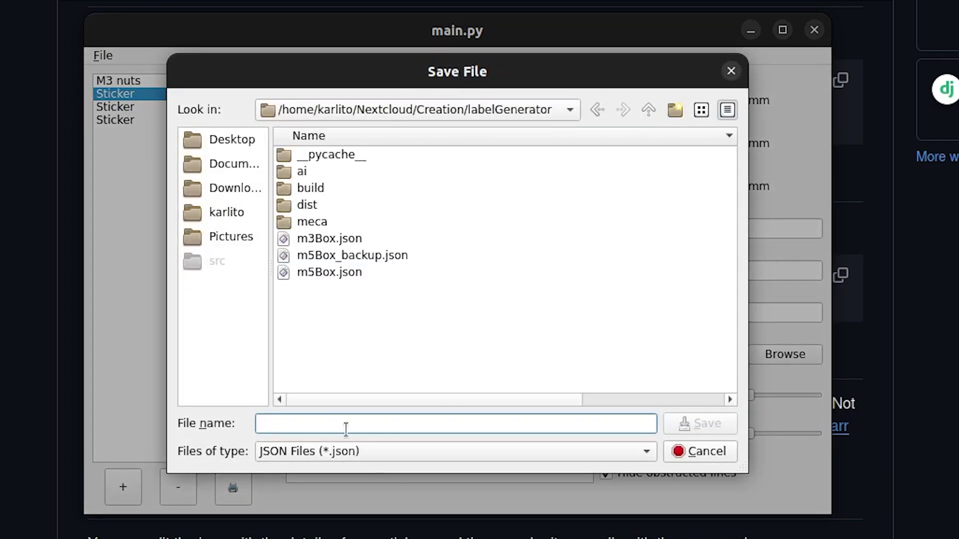
text(testp)
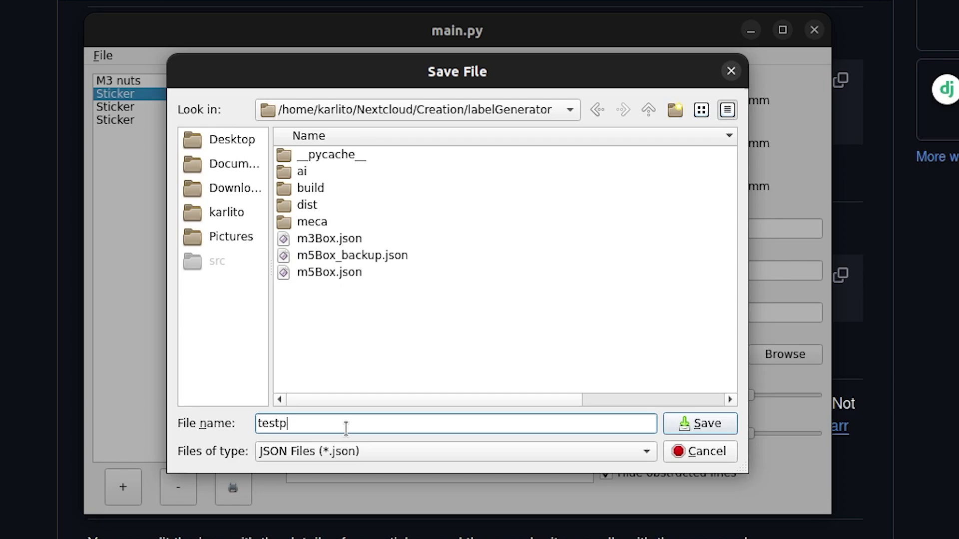
text(age)
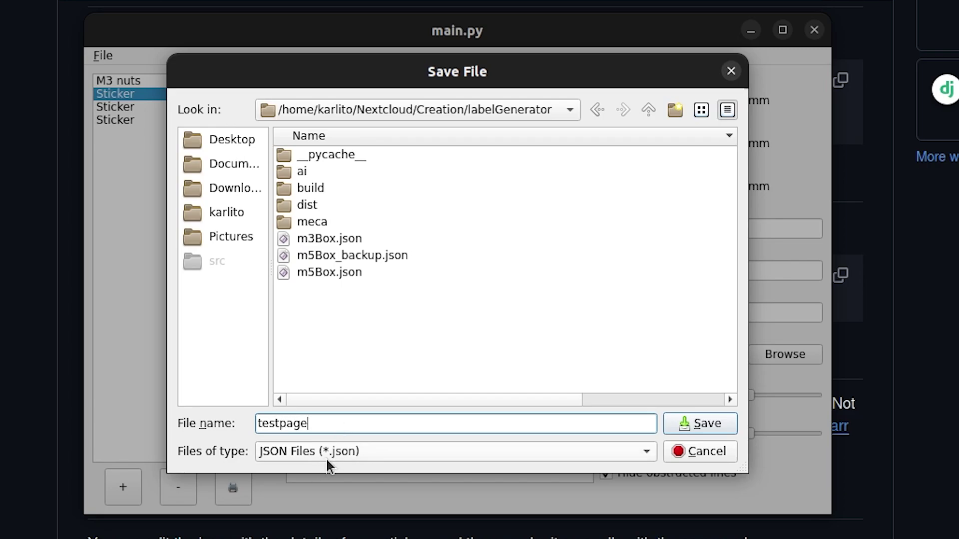
click(707, 426)
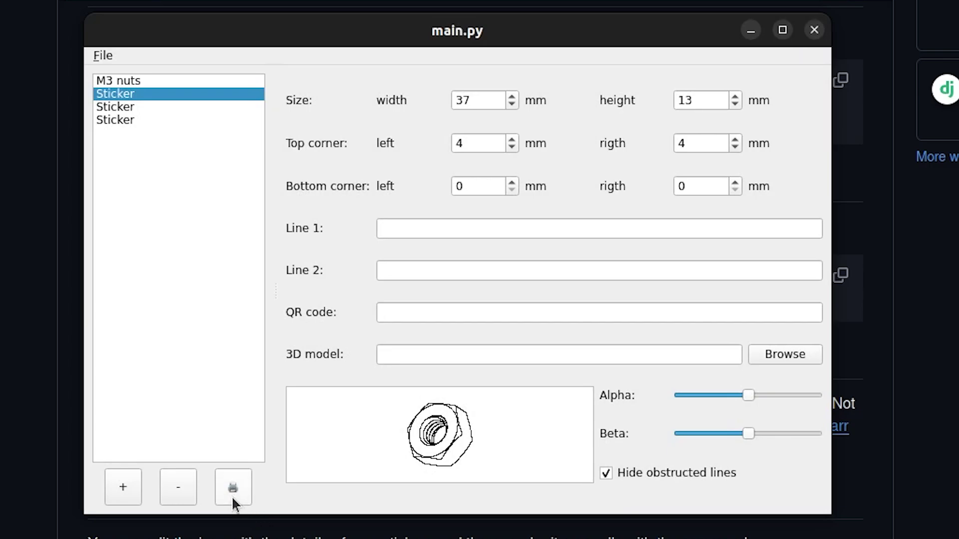
Export the current sticker to a PDF named printTest
click(233, 489)
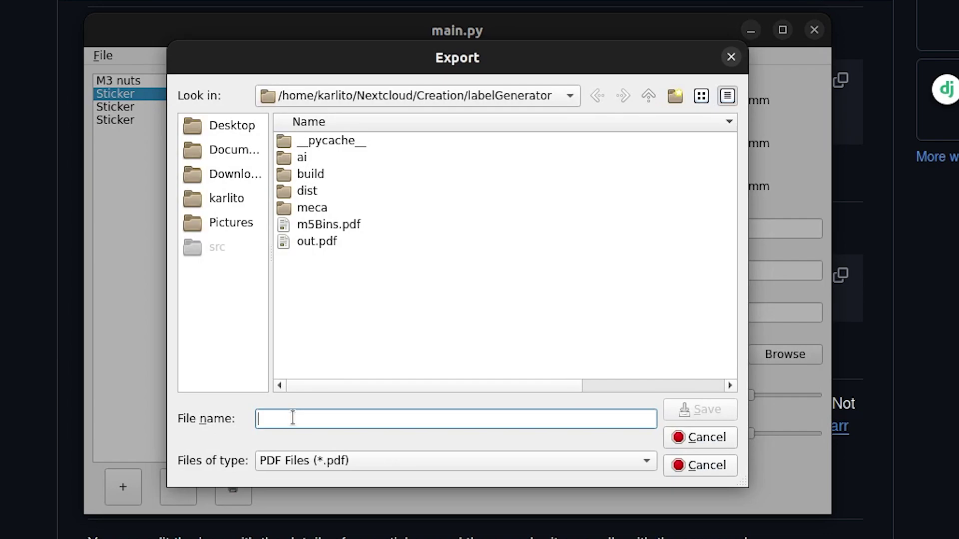
text(printTest)
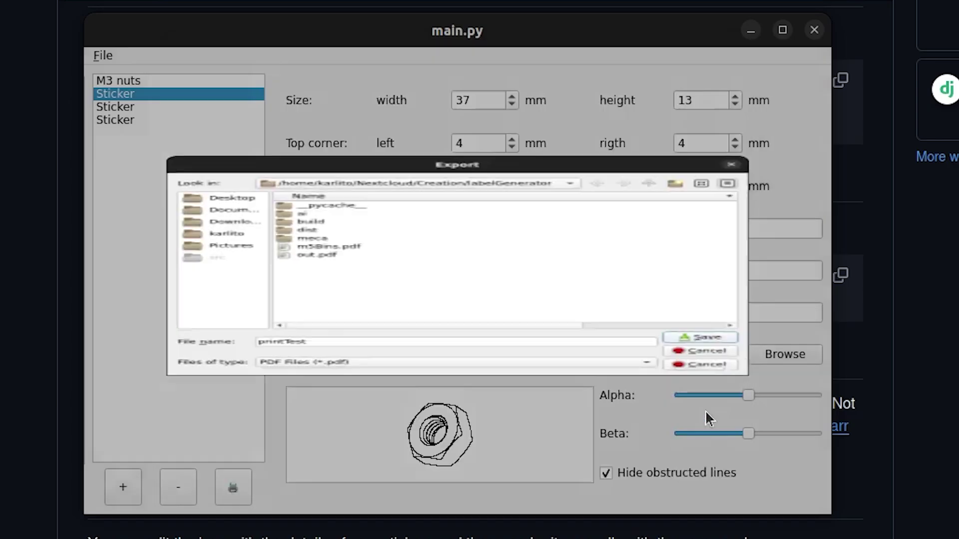
click(704, 410)
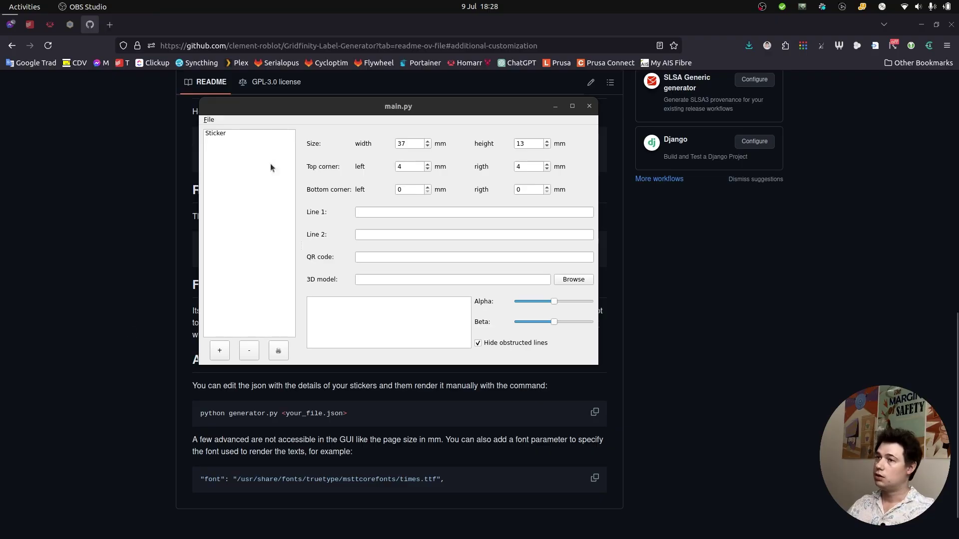
Open m5Box.json and review the Nuts M5 and Philips M3x9mm stickers' settings
click(209, 120)
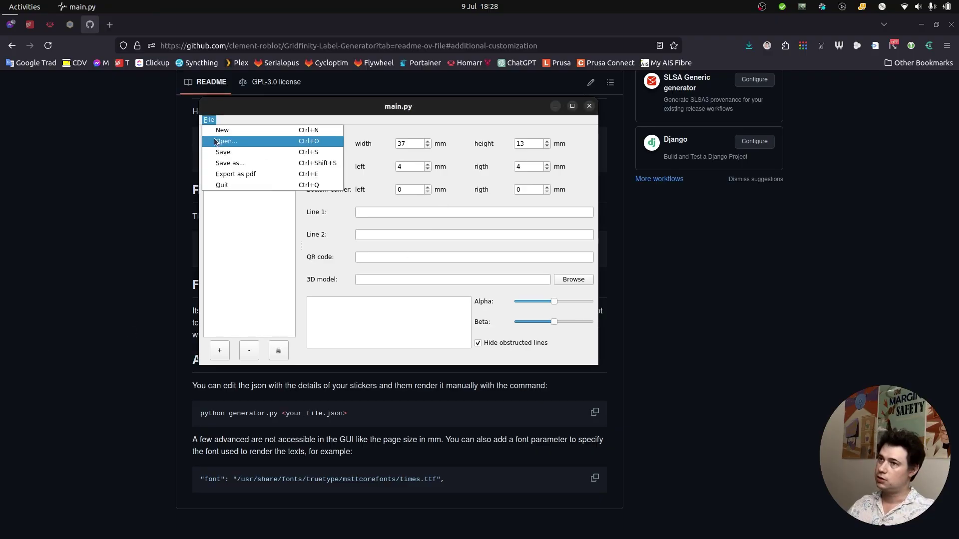
click(214, 141)
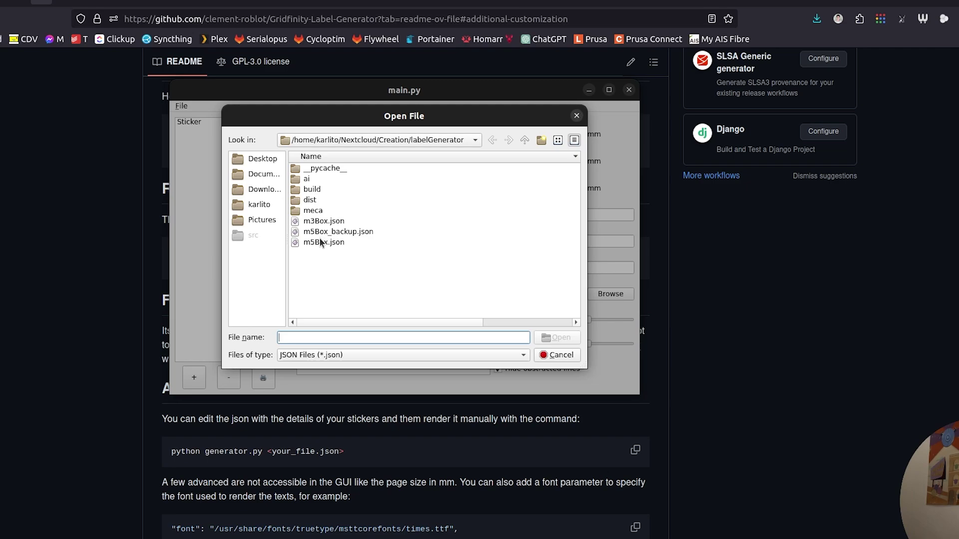
click(320, 242)
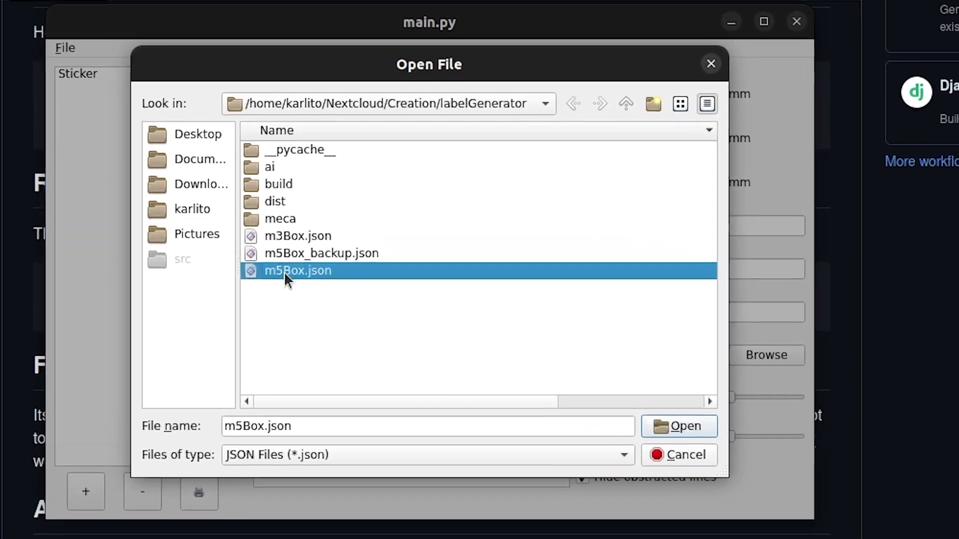
double_click(283, 272)
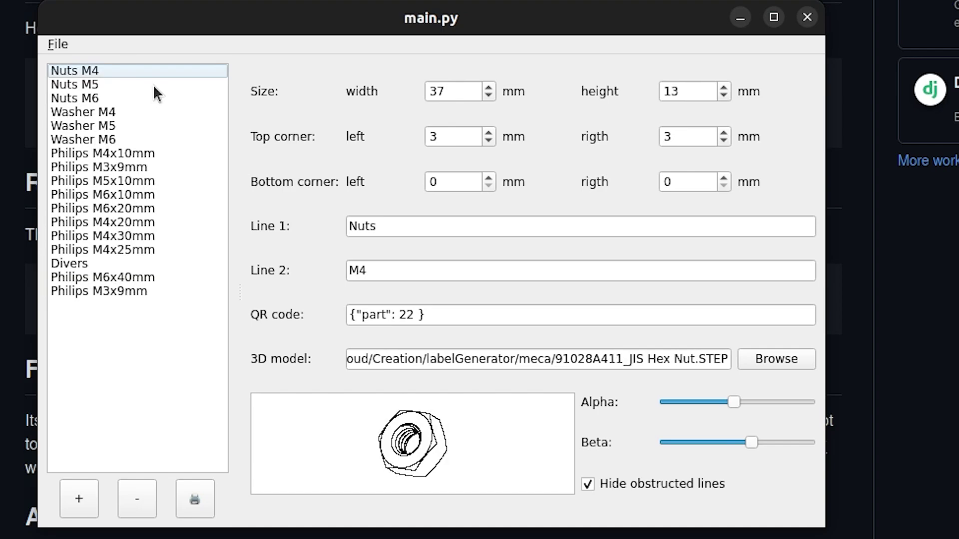
click(91, 88)
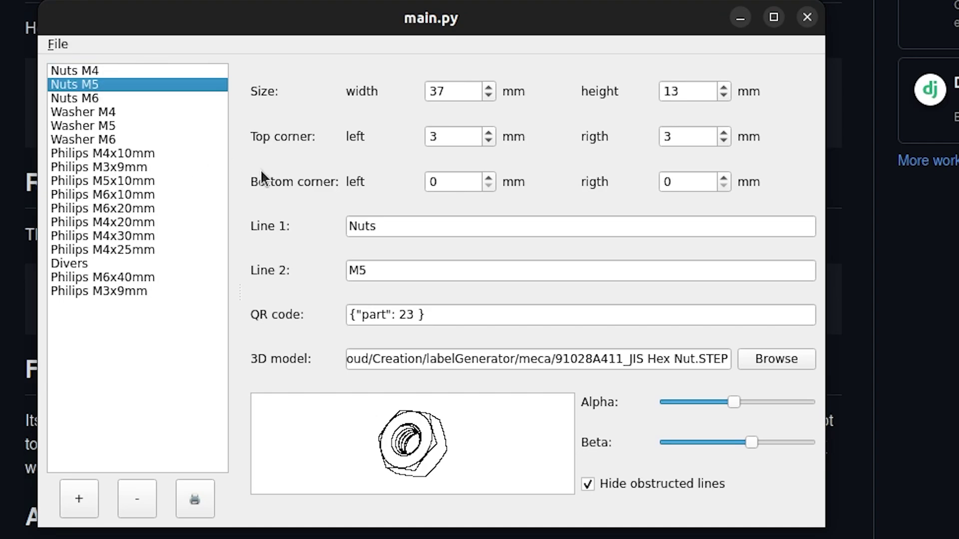
click(100, 166)
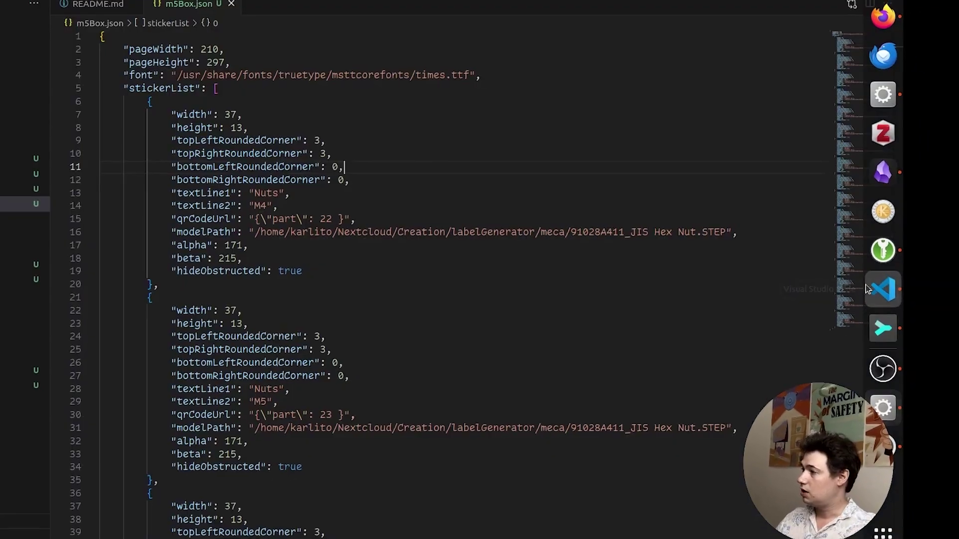
click(179, 105)
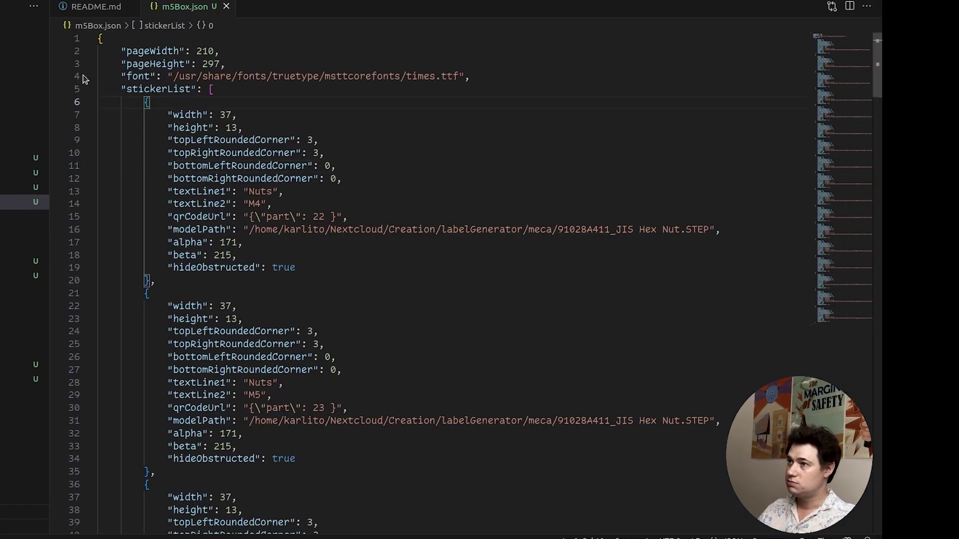
triple_click(159, 51)
key(shift+Down)
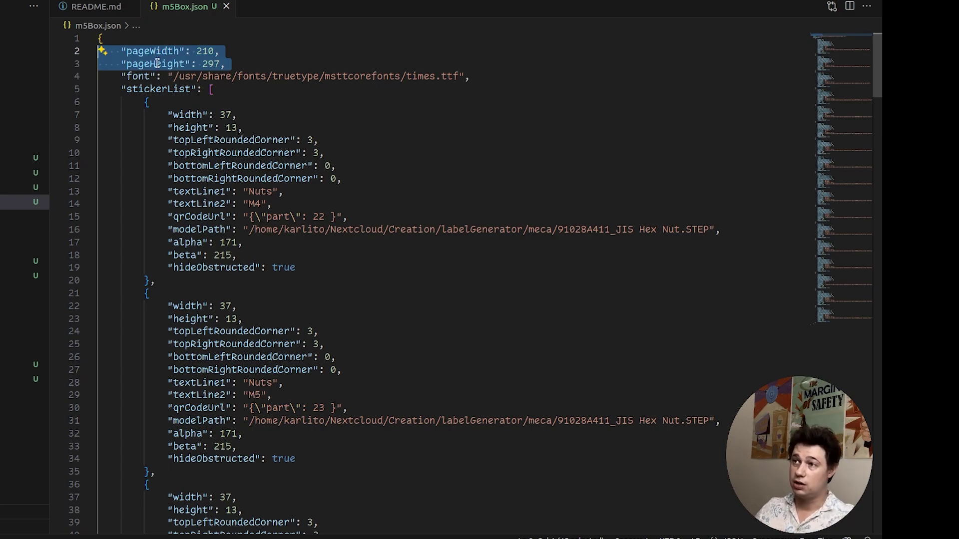
triple_click(139, 78)
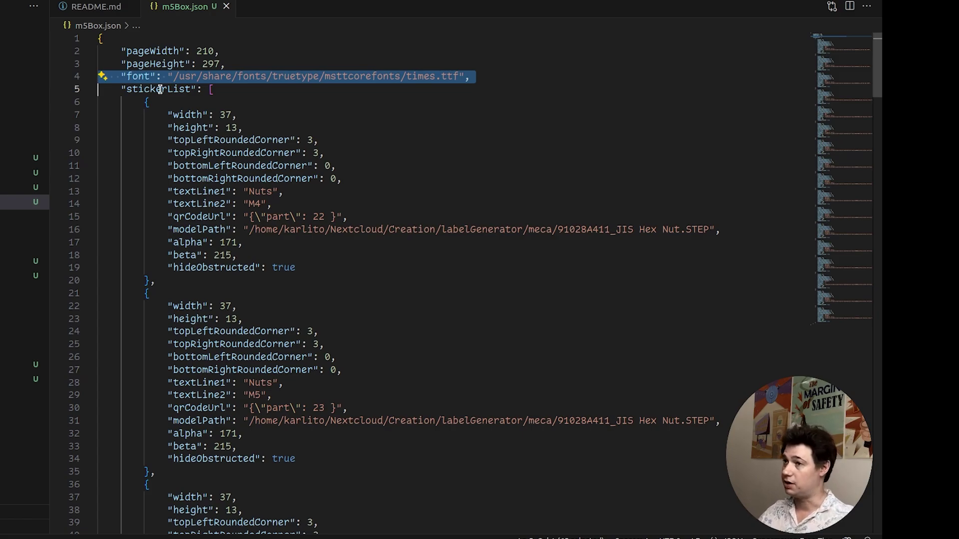
click(156, 89)
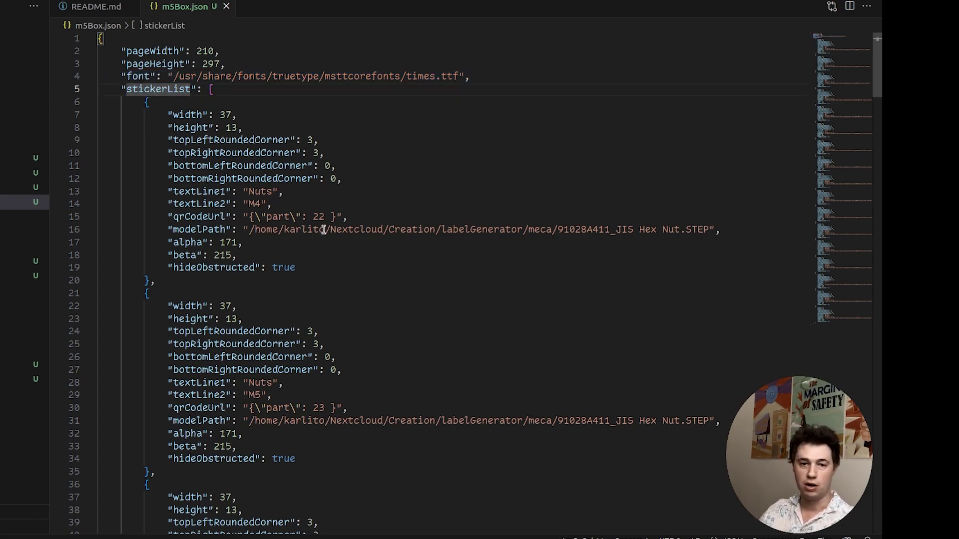
click(305, 157)
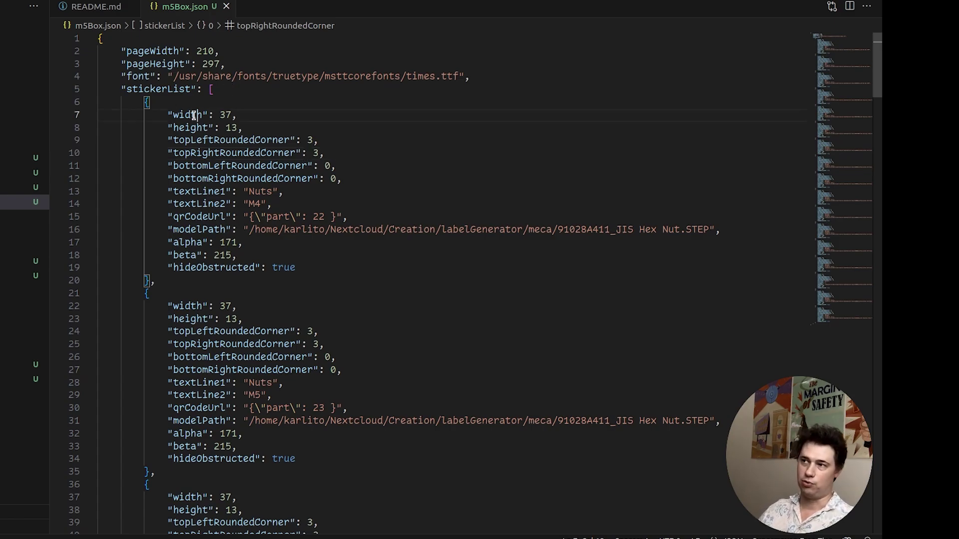
drag(172, 114, 228, 112)
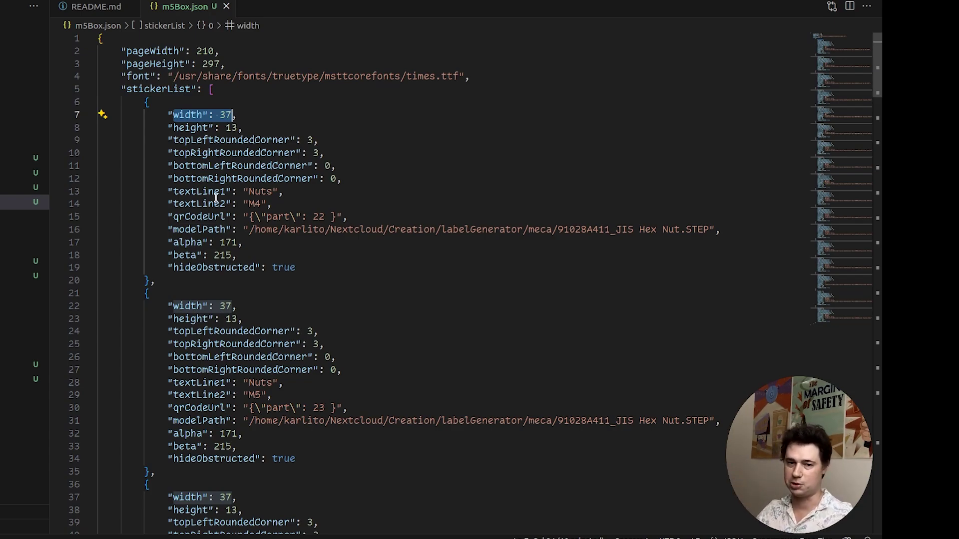
click(328, 154)
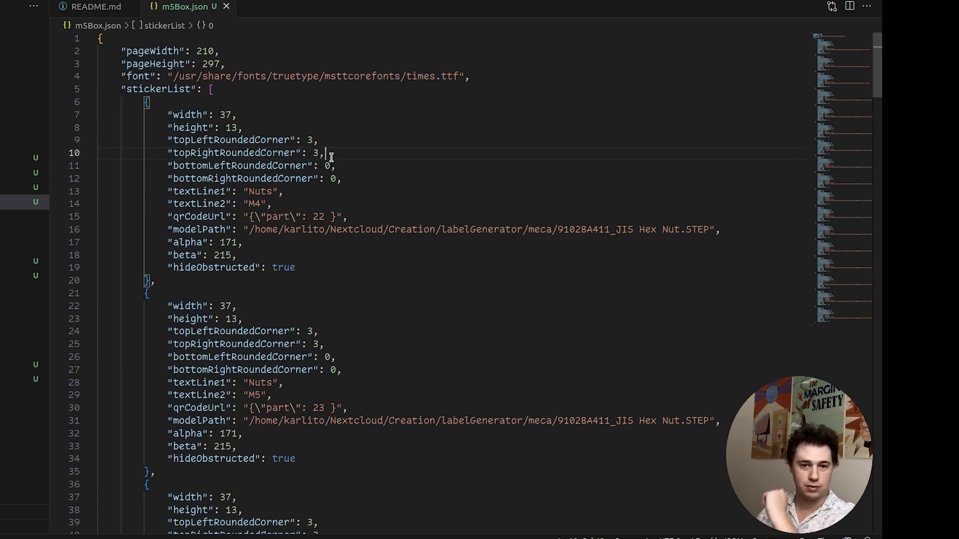
click(314, 166)
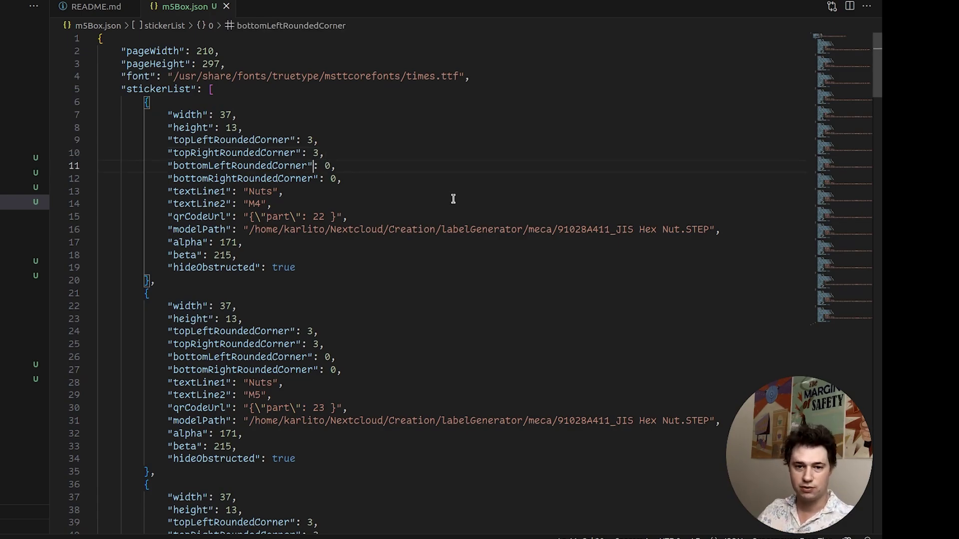
Export the m5Box sticker set as outM5.pdf and check the terminal output
click(867, 431)
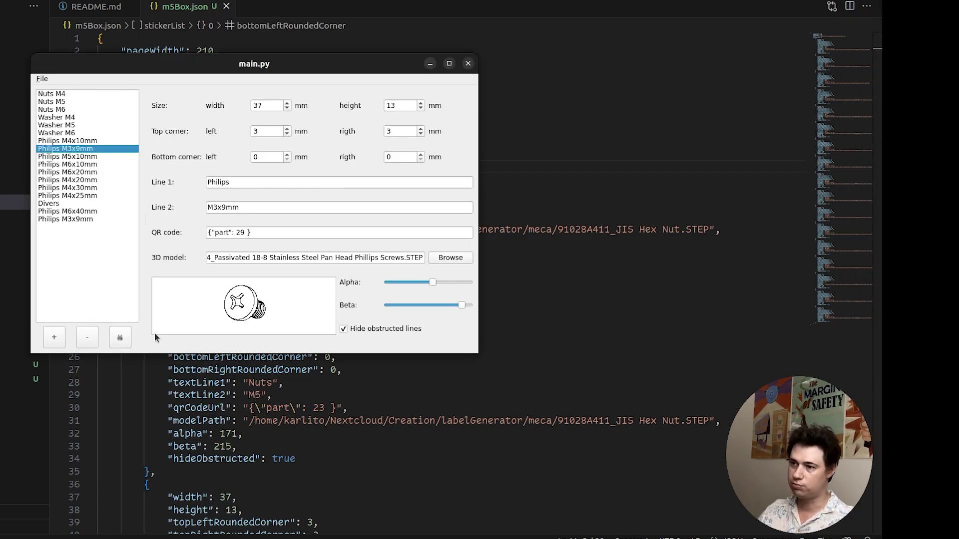
click(127, 339)
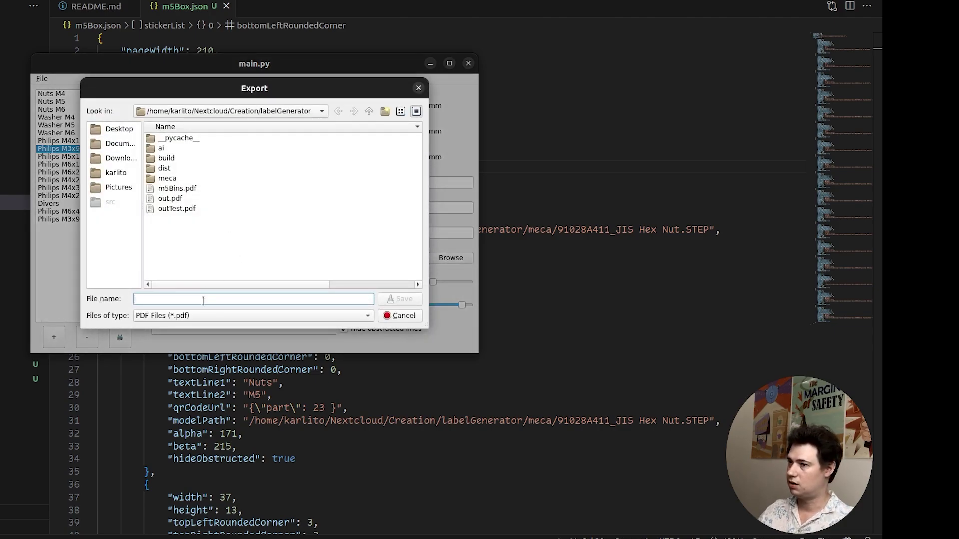
text(out)
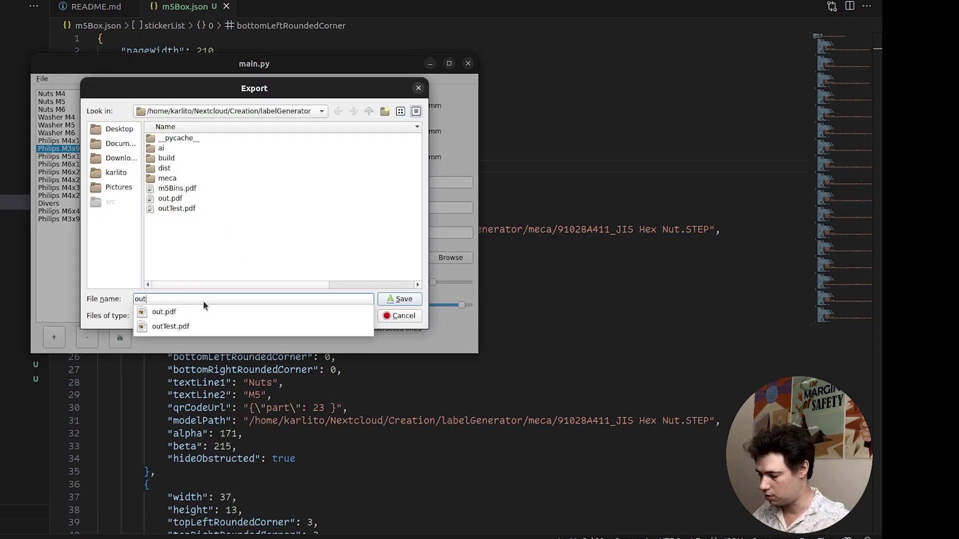
text(M5.pd)
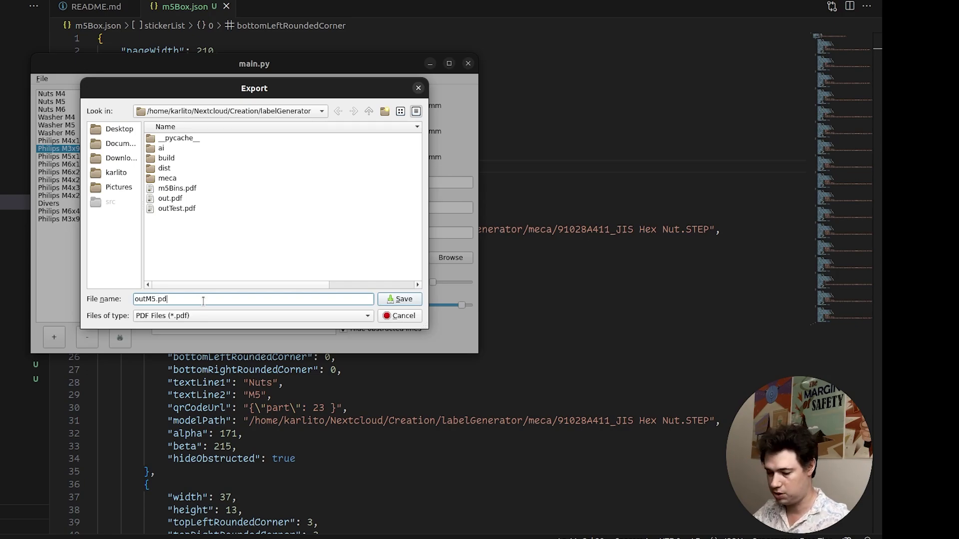
text(f)
key(Return)
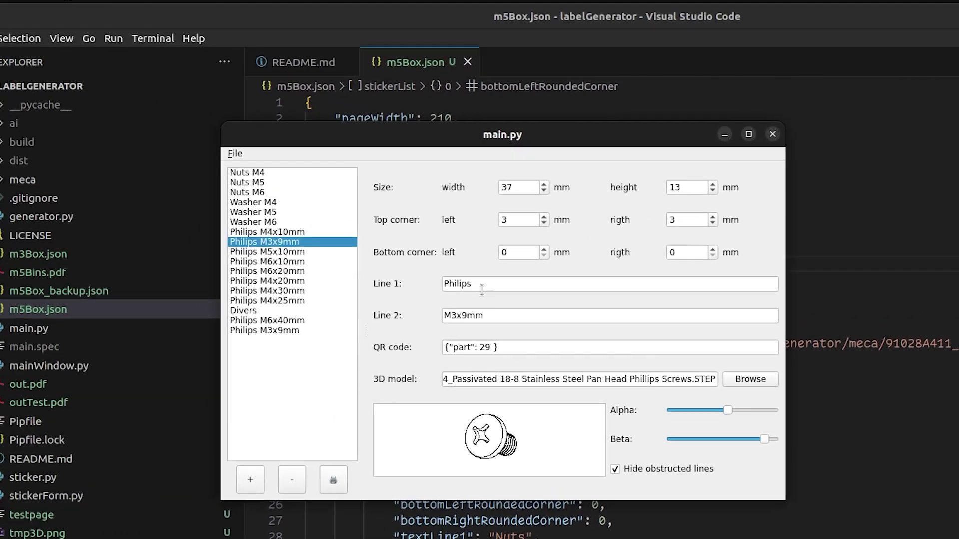
key(F12)
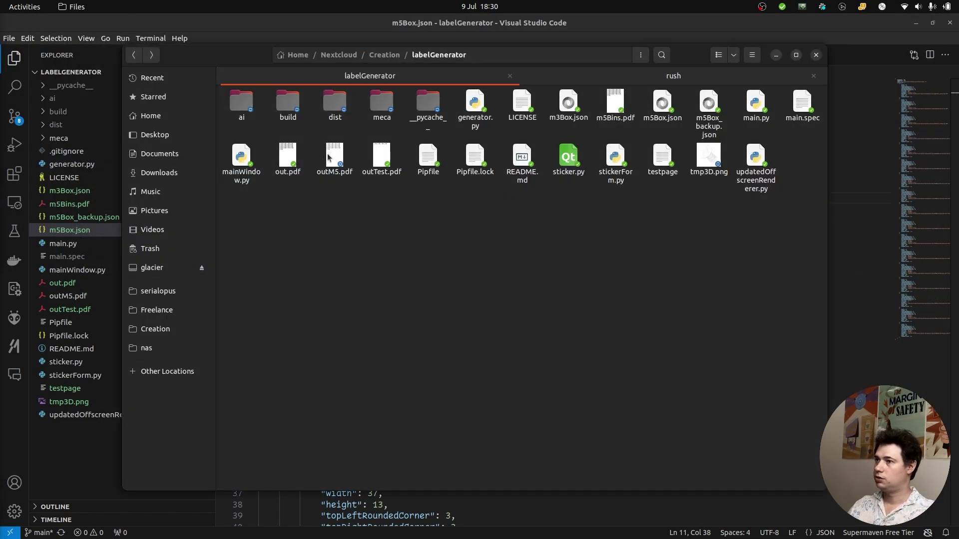
Open outM5.pdf from Files to view the 17-sticker sheet in Document Viewer
double_click(333, 157)
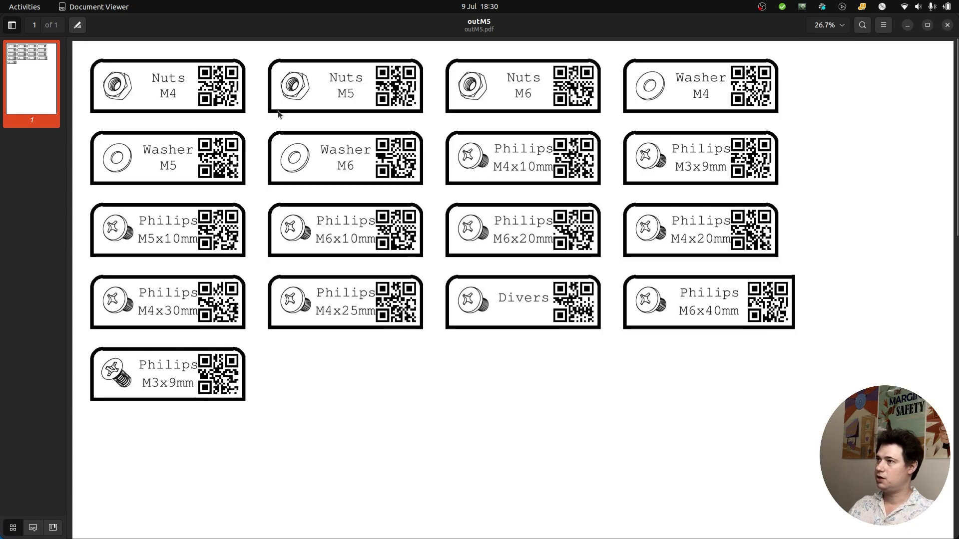